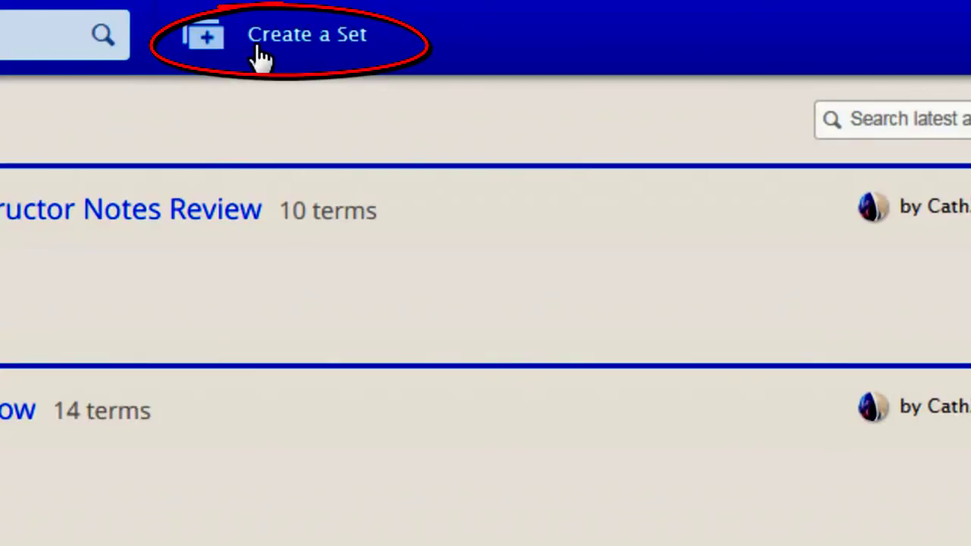
Name a new Quizlet study set 'Here's a name!' and uncheck Allow set discussion.
click(256, 46)
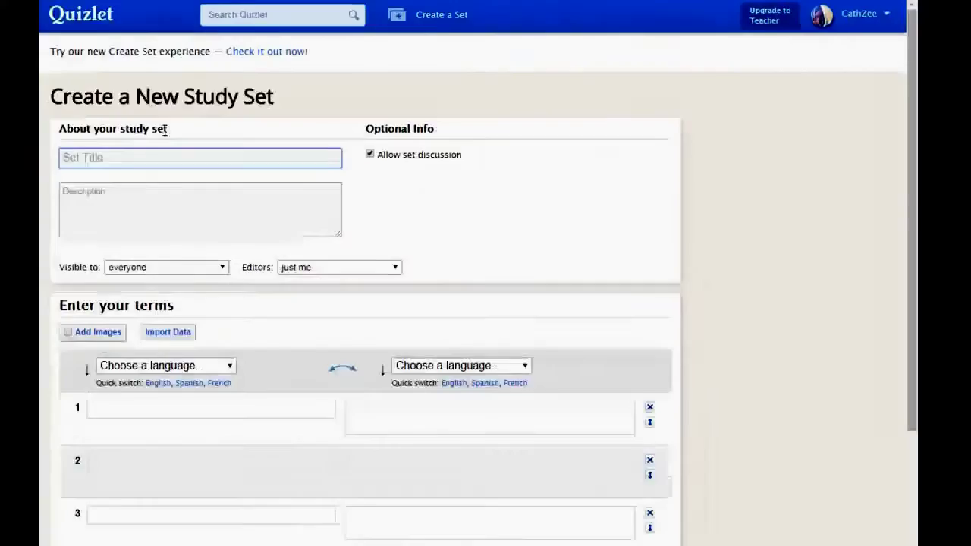
text(Here's a name!)
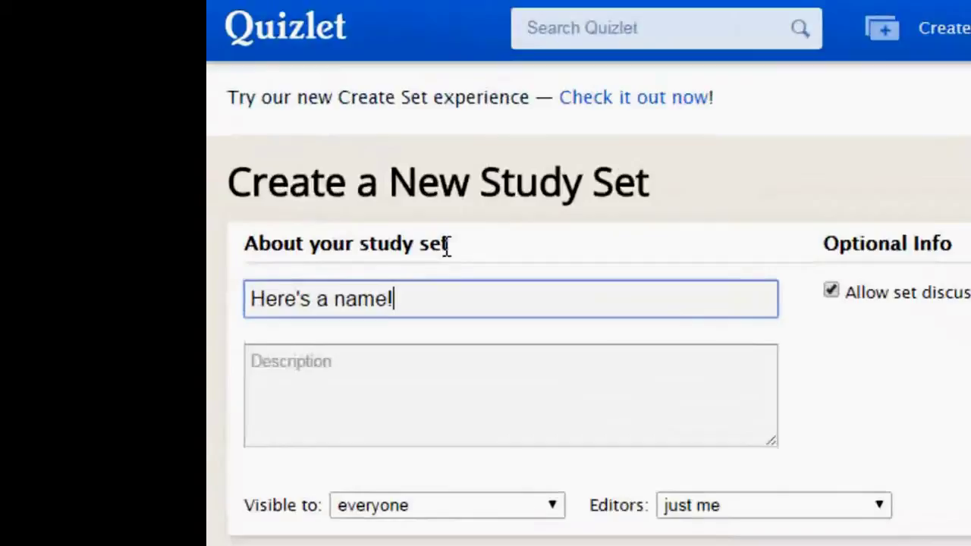
click(447, 249)
click(462, 419)
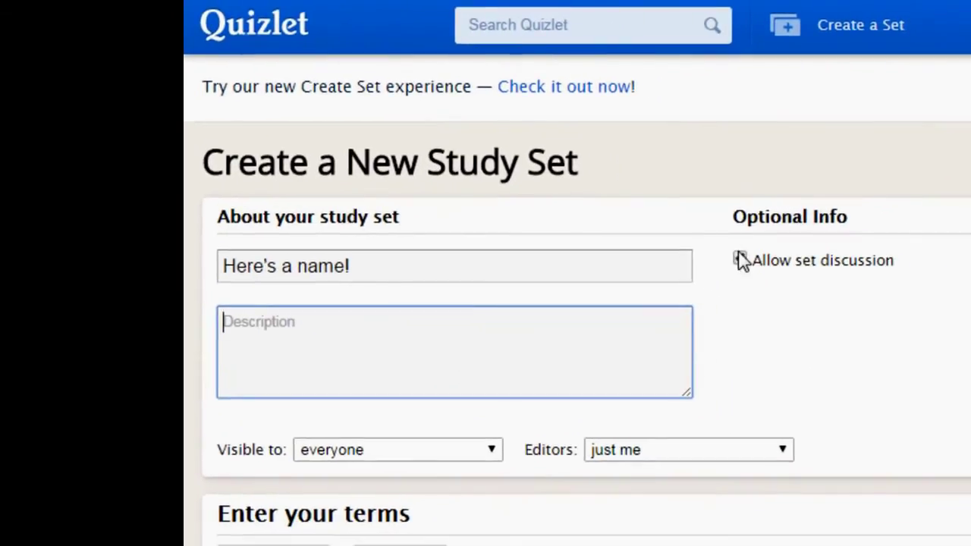
click(739, 258)
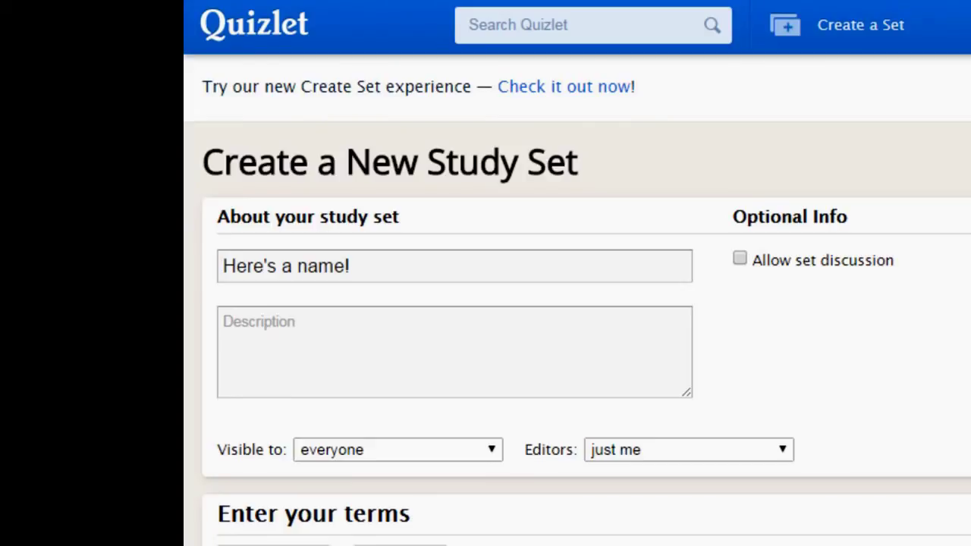
scroll(576, 304, down, 6)
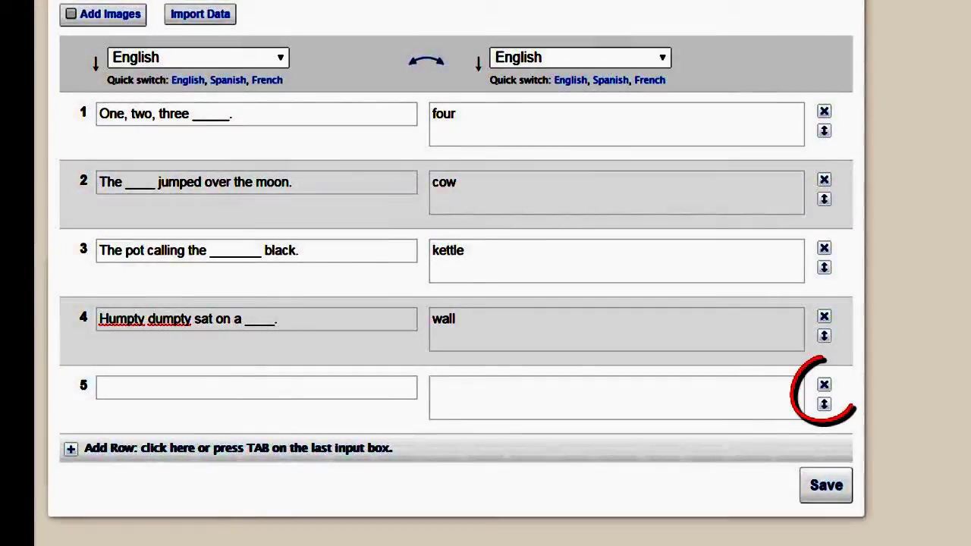
Drop the empty fifth term row, adjust the term rows, and save the four-term set.
click(823, 385)
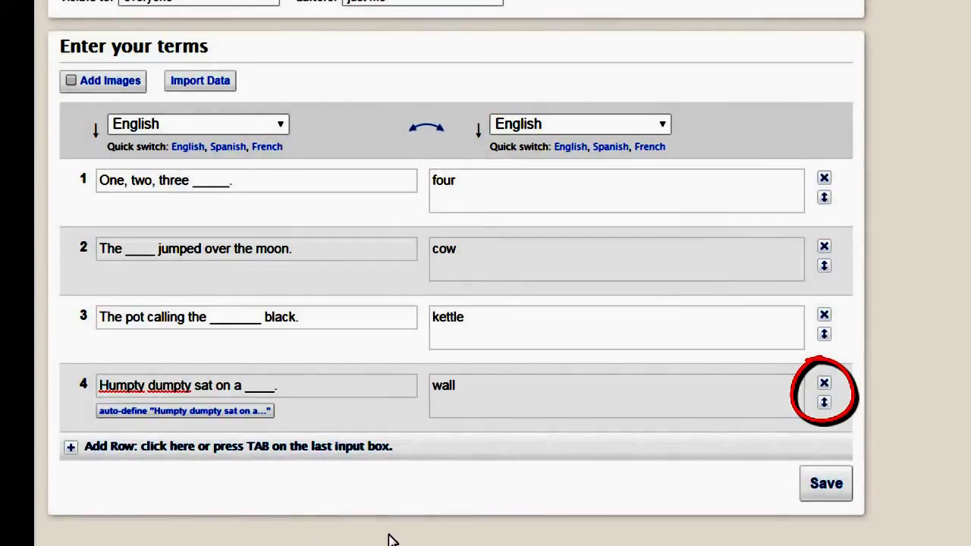
click(72, 449)
click(72, 449)
click(71, 449)
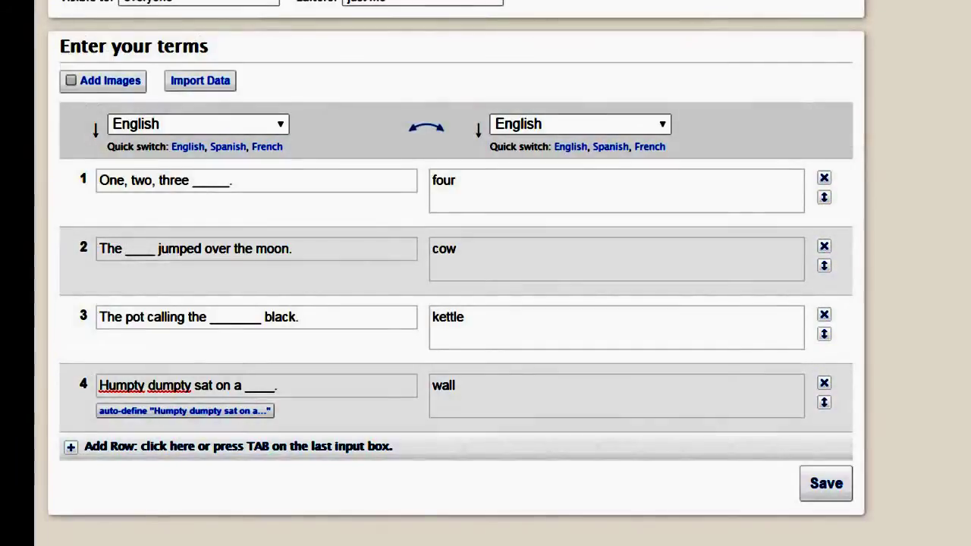
click(825, 493)
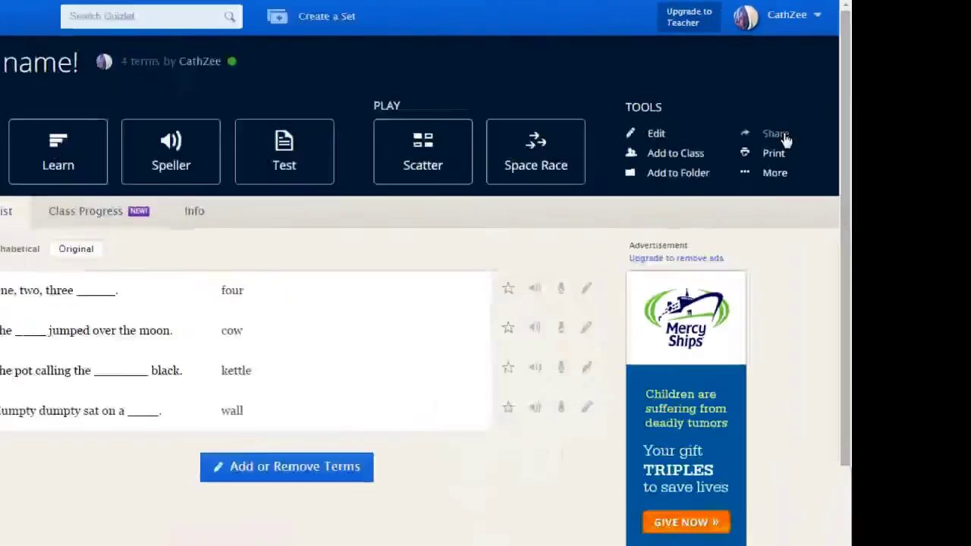
Review the set's Share options, close them, and show the Tools > More menu.
click(637, 242)
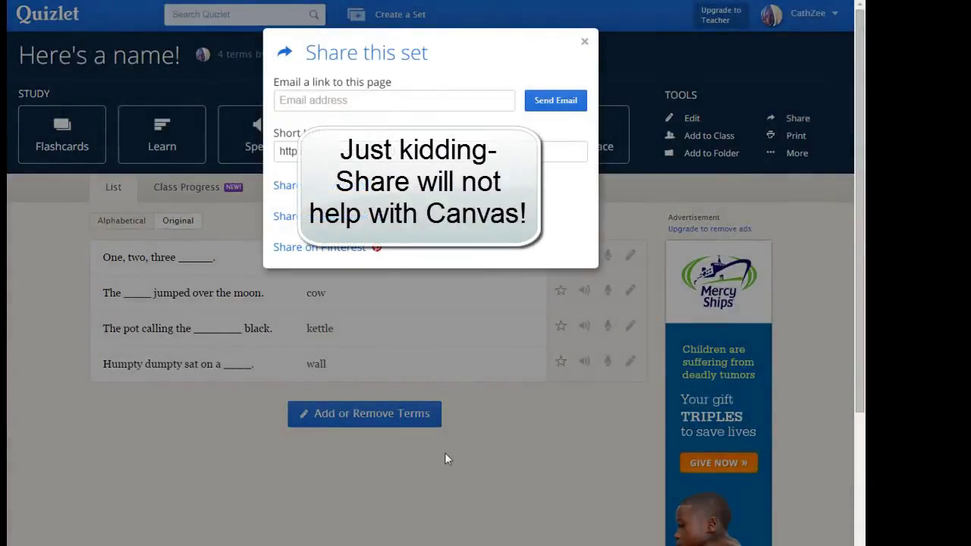
click(581, 25)
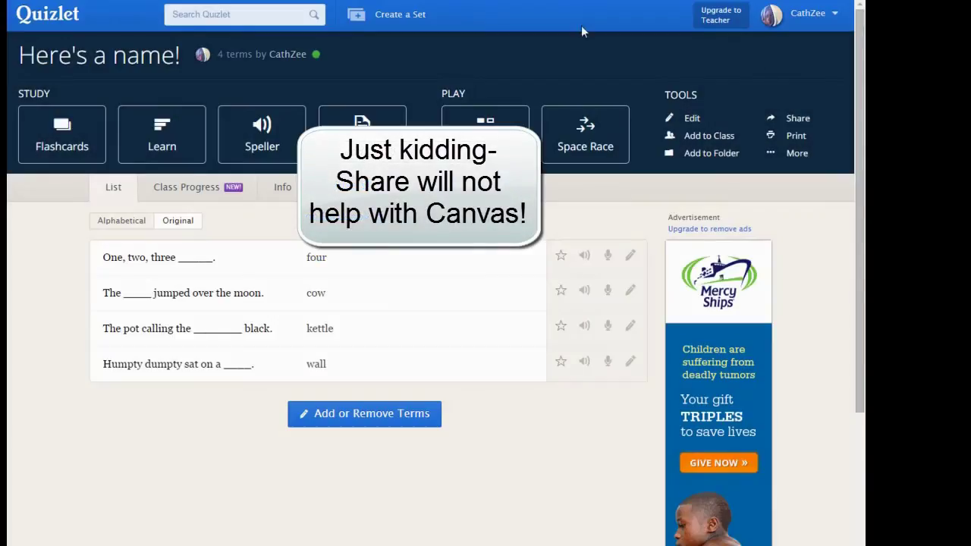
click(801, 118)
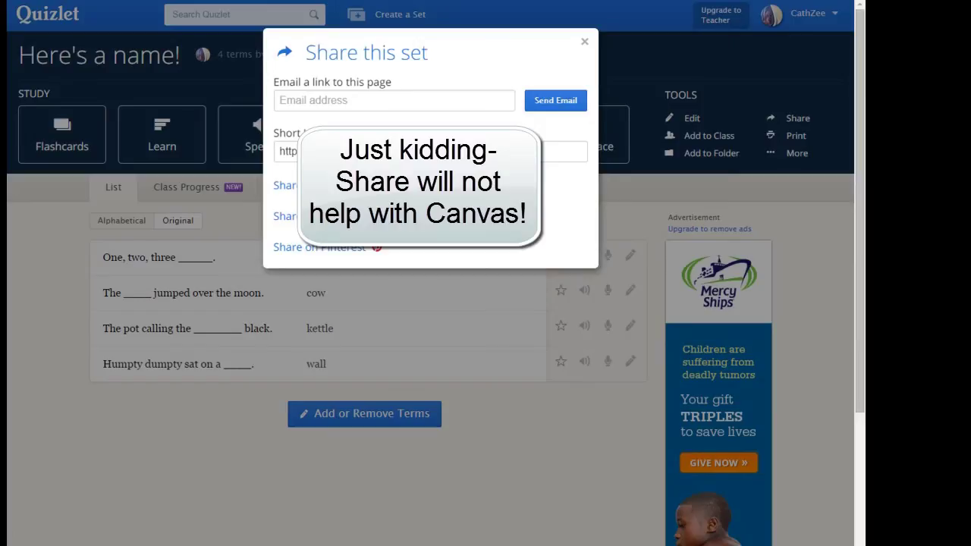
click(584, 42)
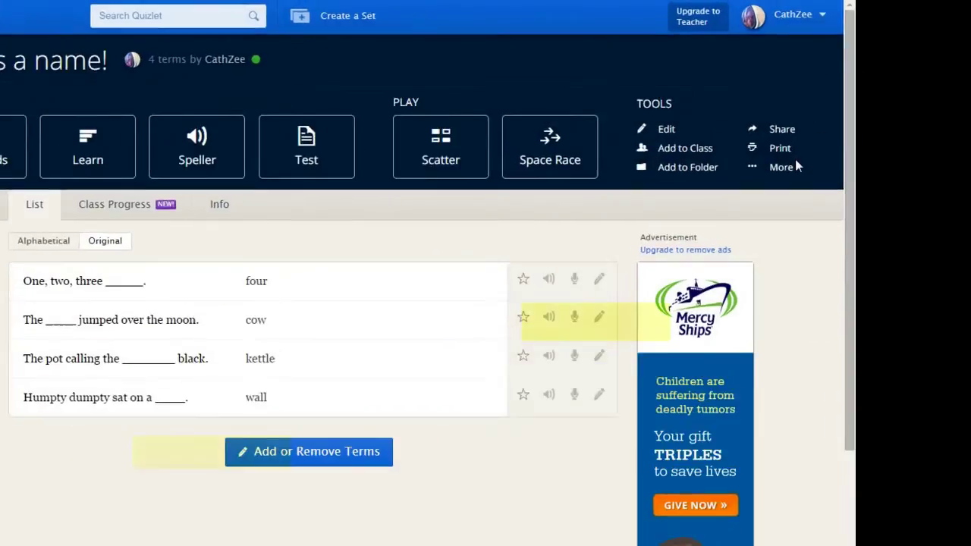
click(797, 152)
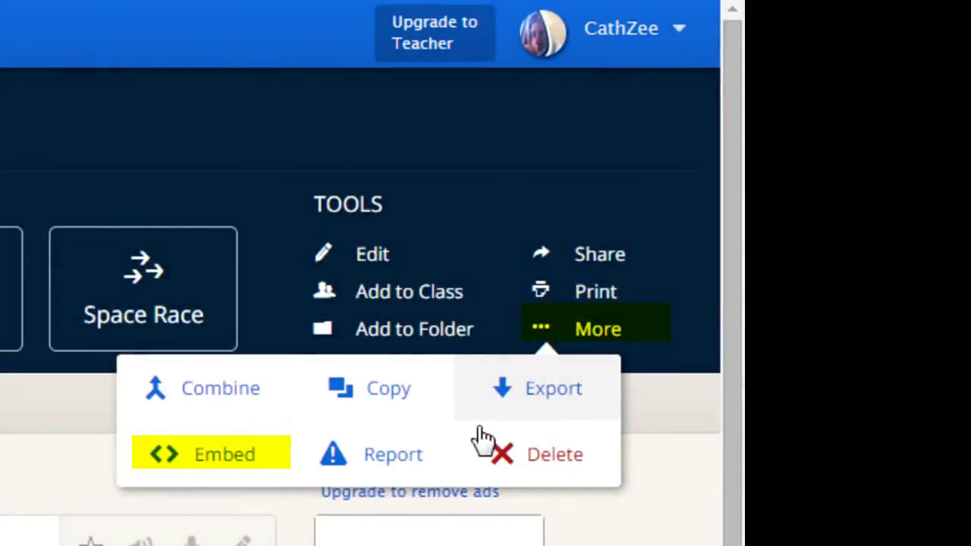
Copy the Scatter game's embed code from the set's Embed options.
click(274, 464)
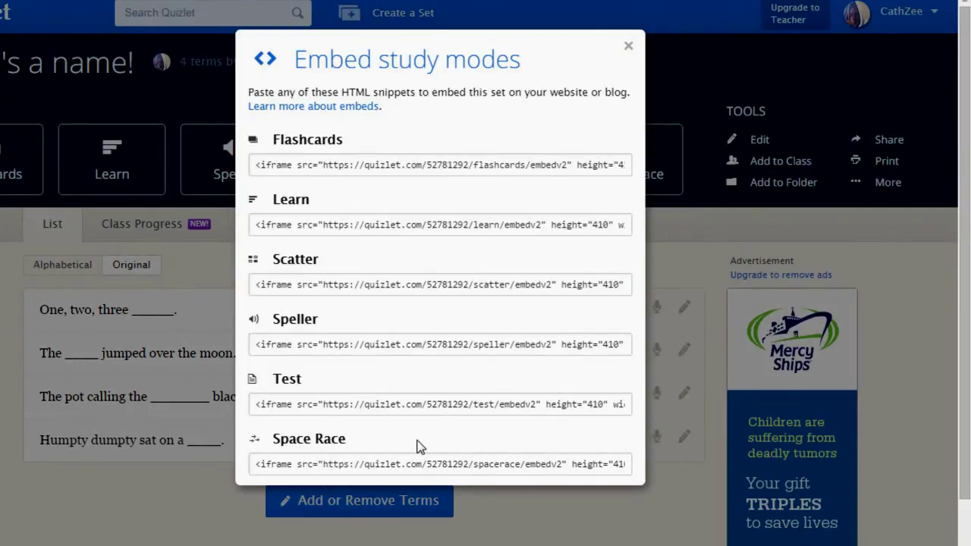
click(411, 280)
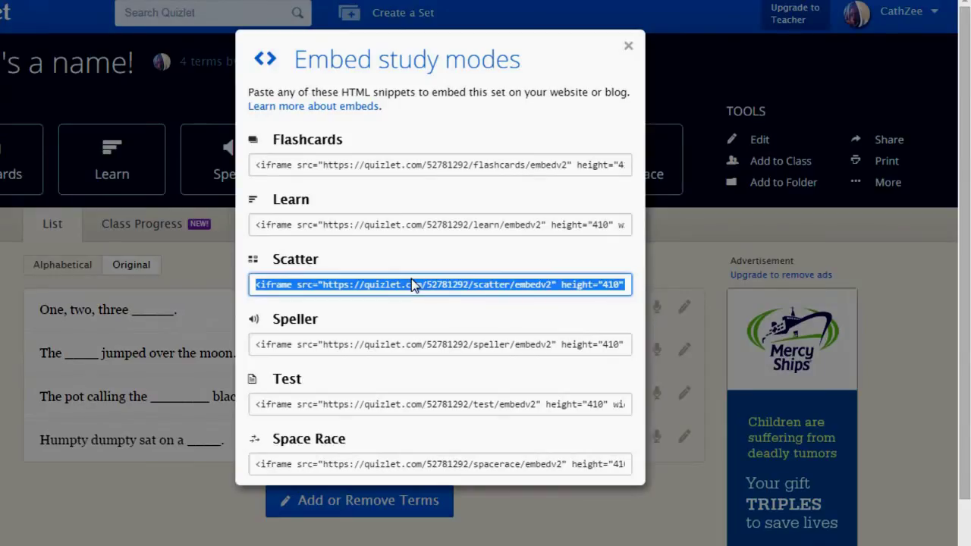
key(ctrl+c)
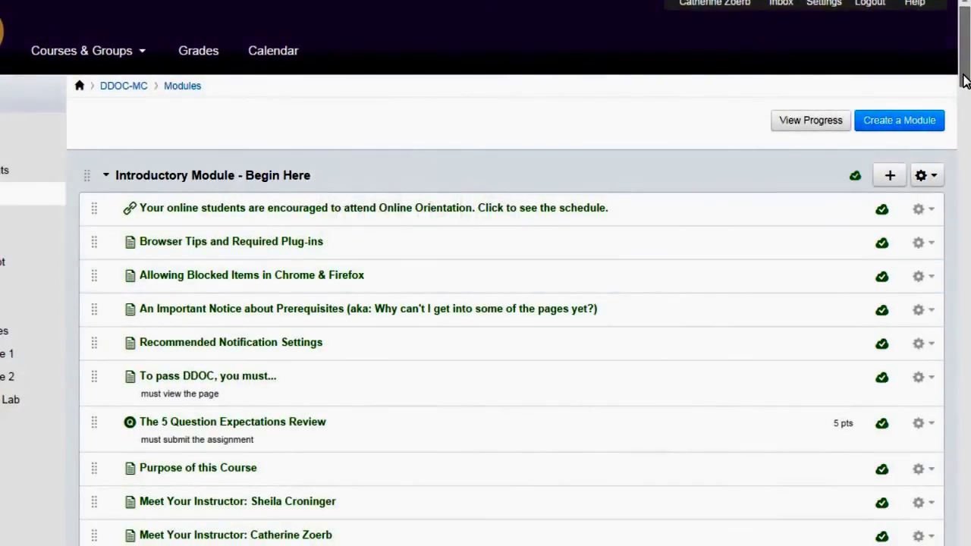
Add a new unpublished content page named 'Example Quizlet' at the end of Module 02.
drag(963, 45, 963, 255)
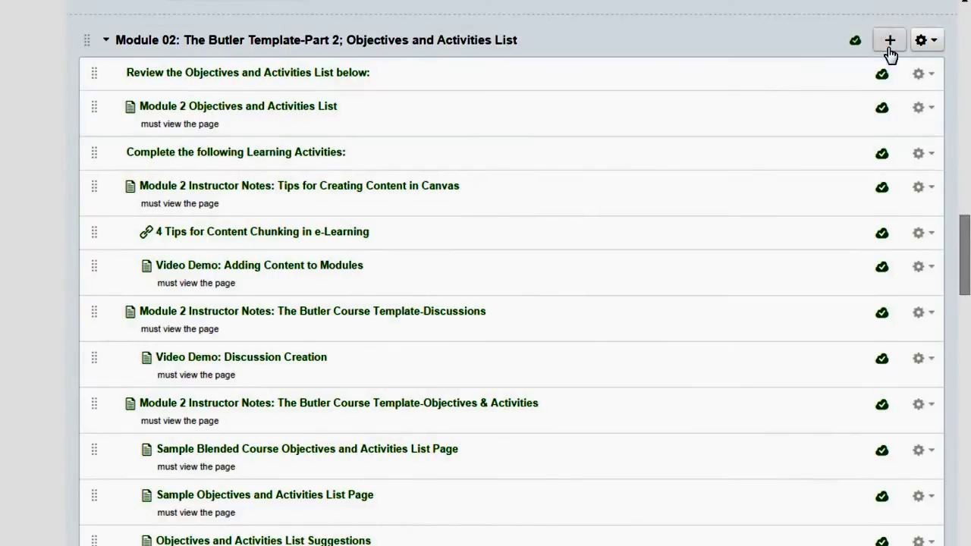
click(890, 41)
click(213, 208)
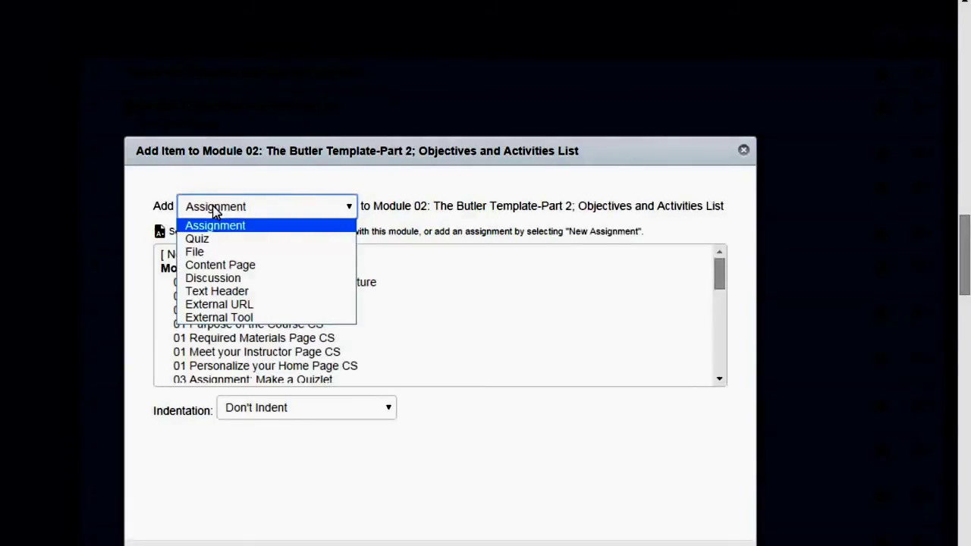
click(306, 271)
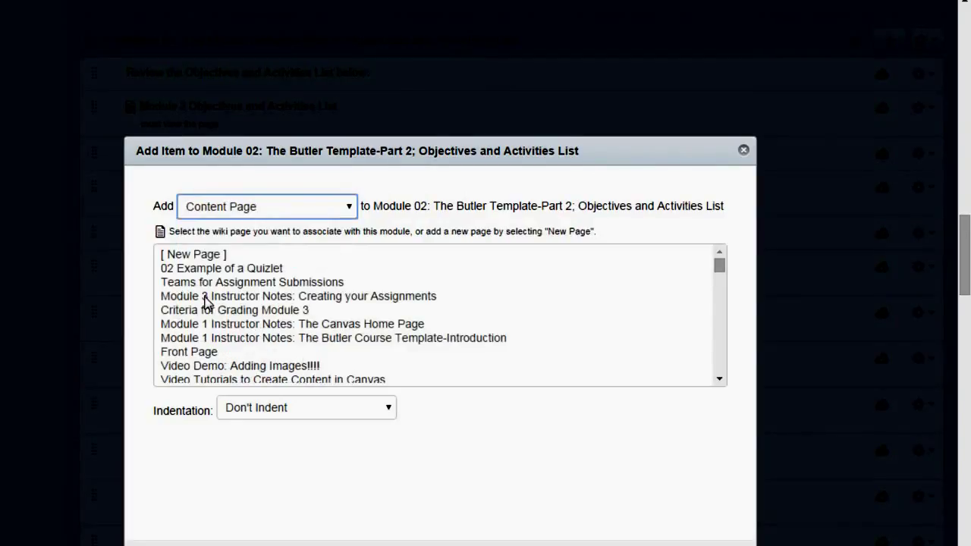
click(205, 257)
click(247, 407)
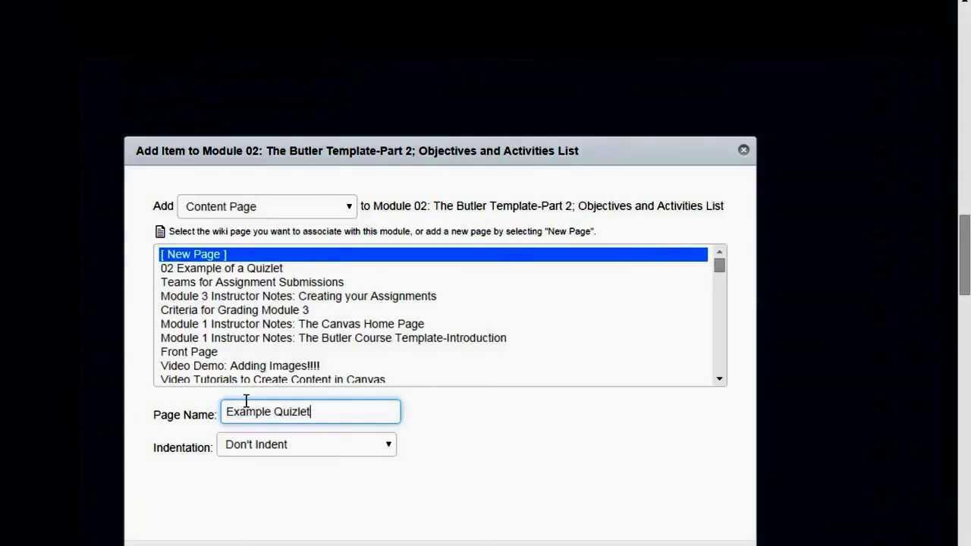
text(Example Quizlet)
key(Return)
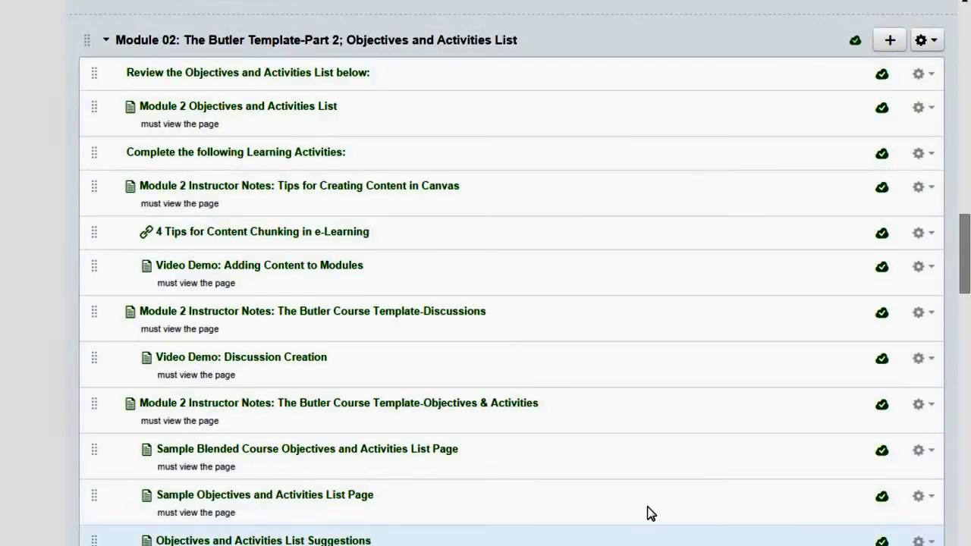
scroll(595, 476, down, 8)
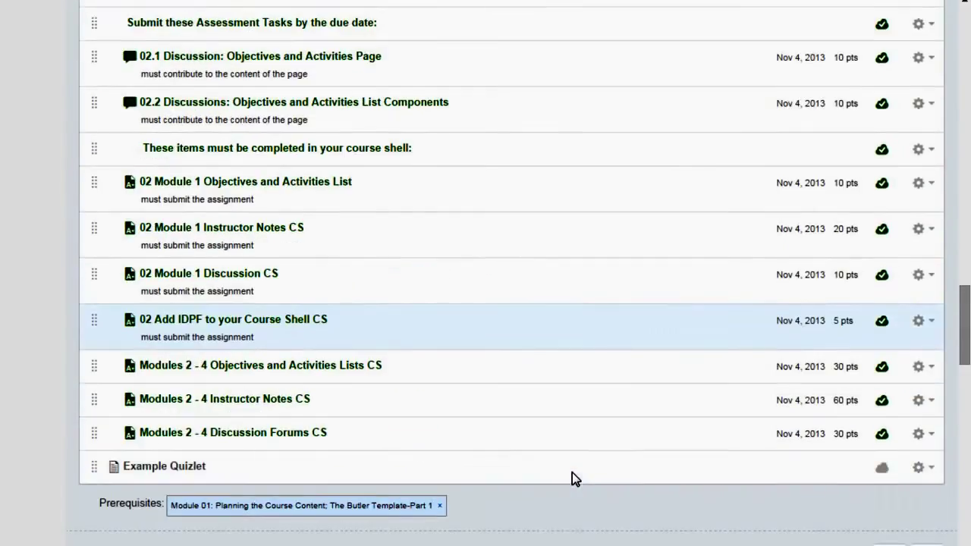
Paste the Quizlet Scatter iframe code into the Example Quizlet page body through the HTML Editor.
click(187, 466)
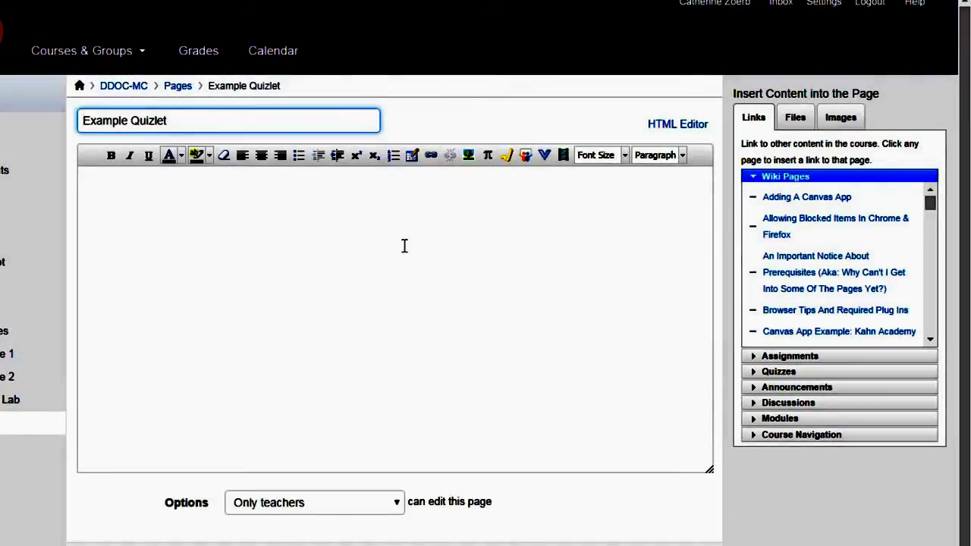
click(318, 224)
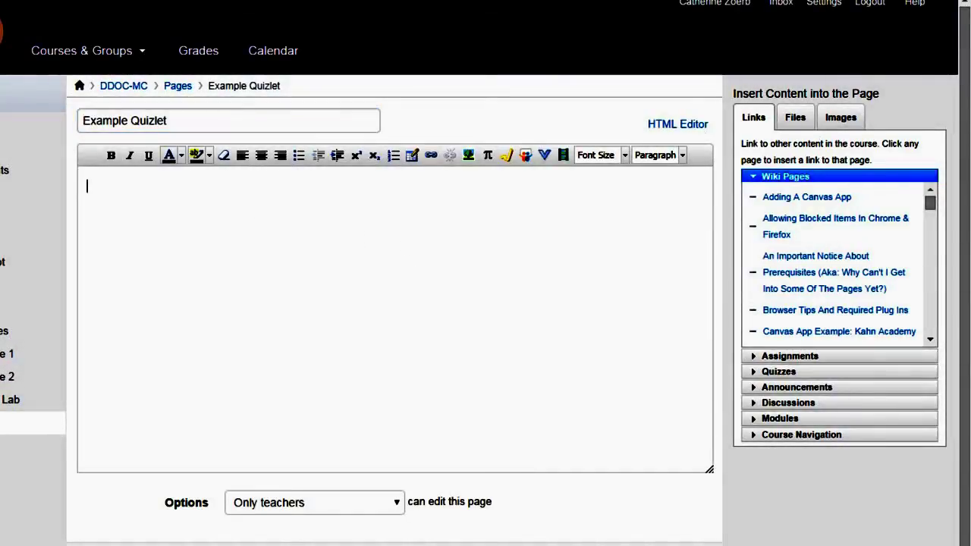
click(686, 124)
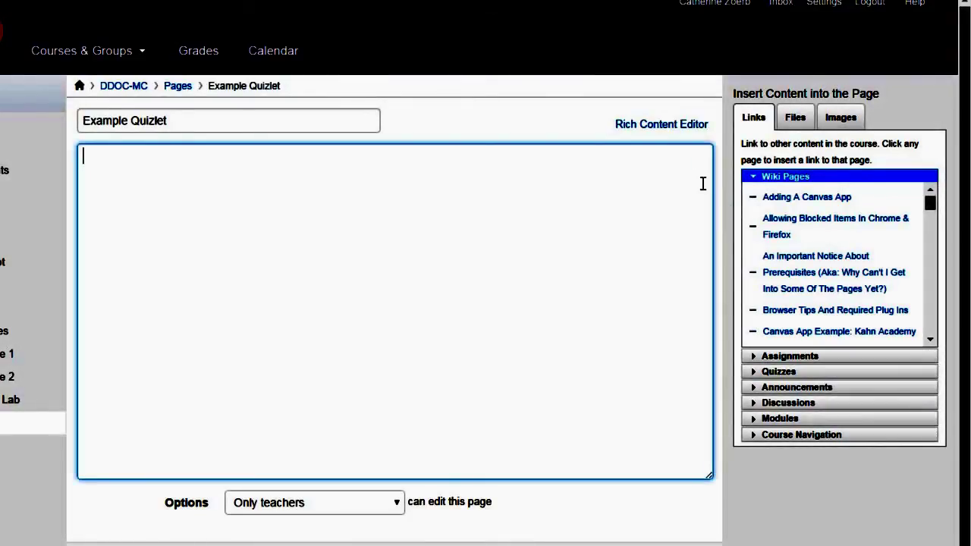
key(ctrl+v)
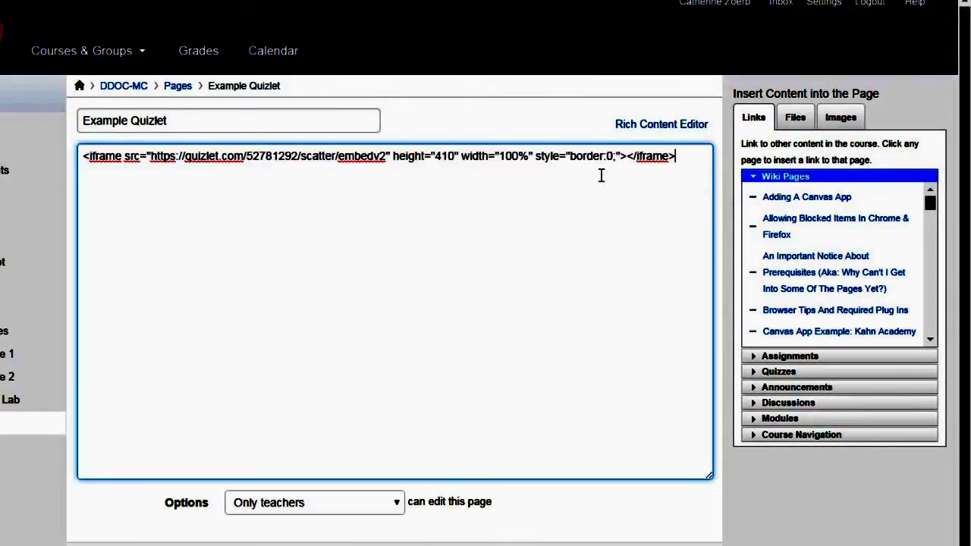
click(687, 125)
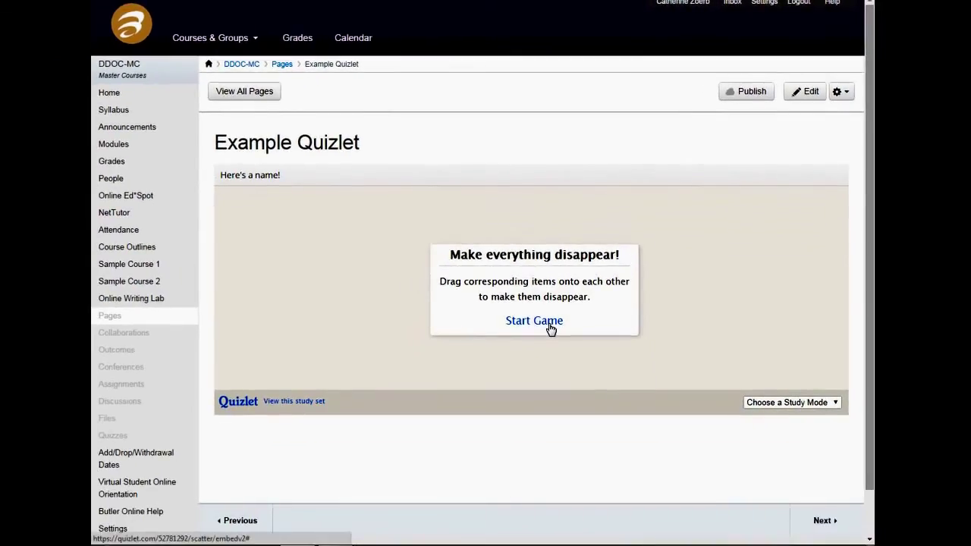
Start the embedded Scatter game and match cow and four to their sentences.
click(522, 420)
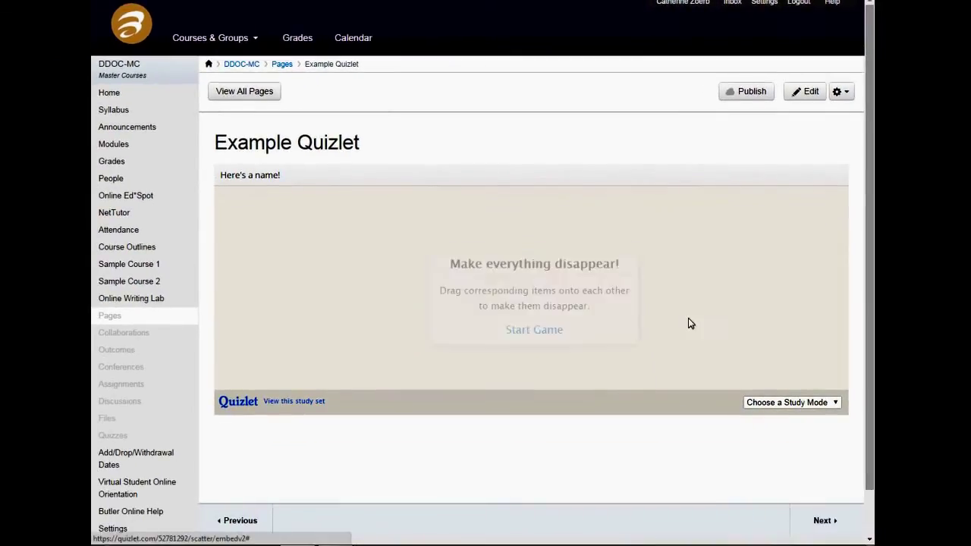
drag(535, 221, 374, 225)
drag(588, 305, 331, 261)
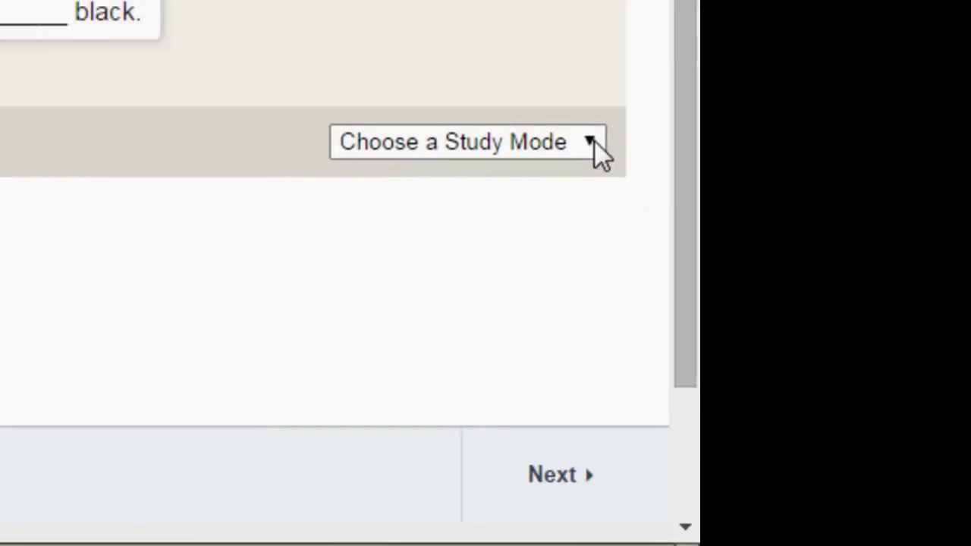
Switch the embedded set to Flashcards mode and flip card 1 of 4.
click(833, 401)
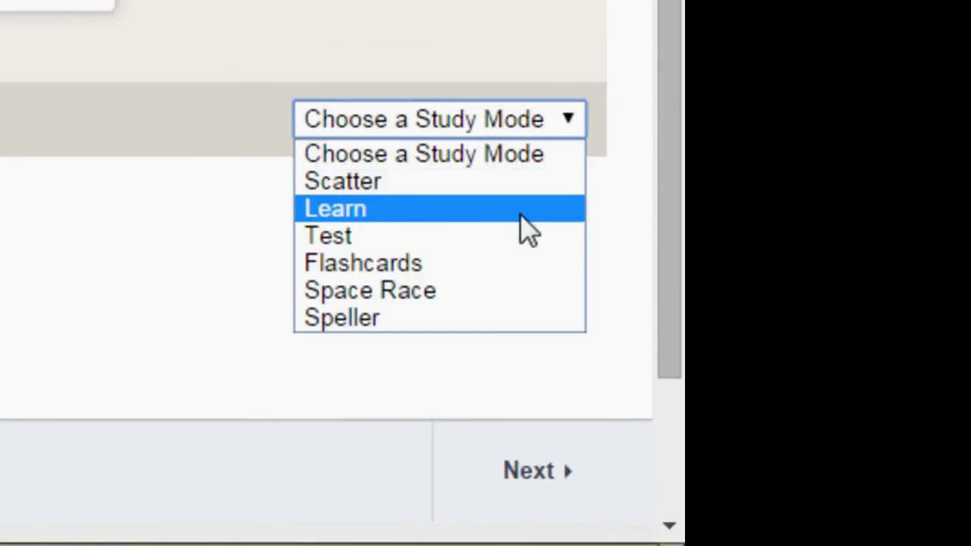
click(523, 263)
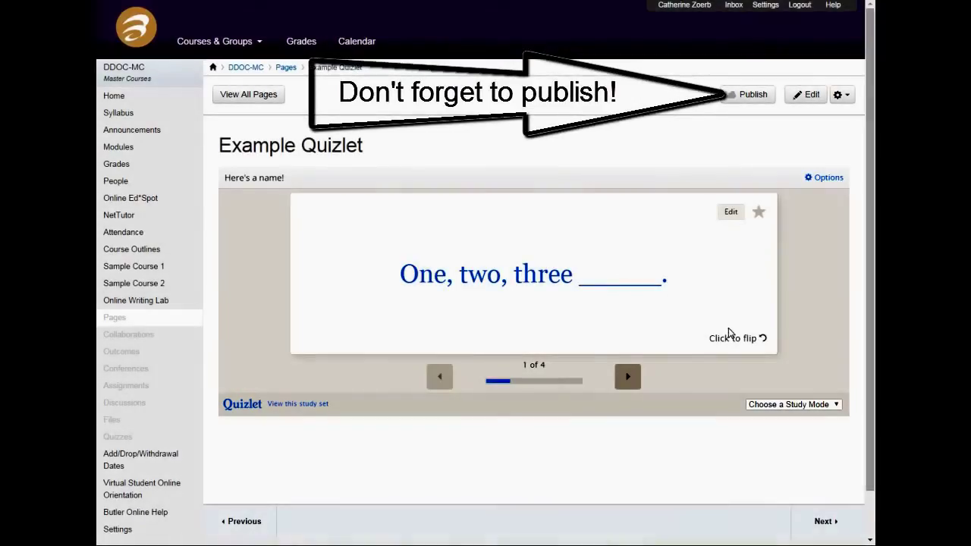
click(730, 341)
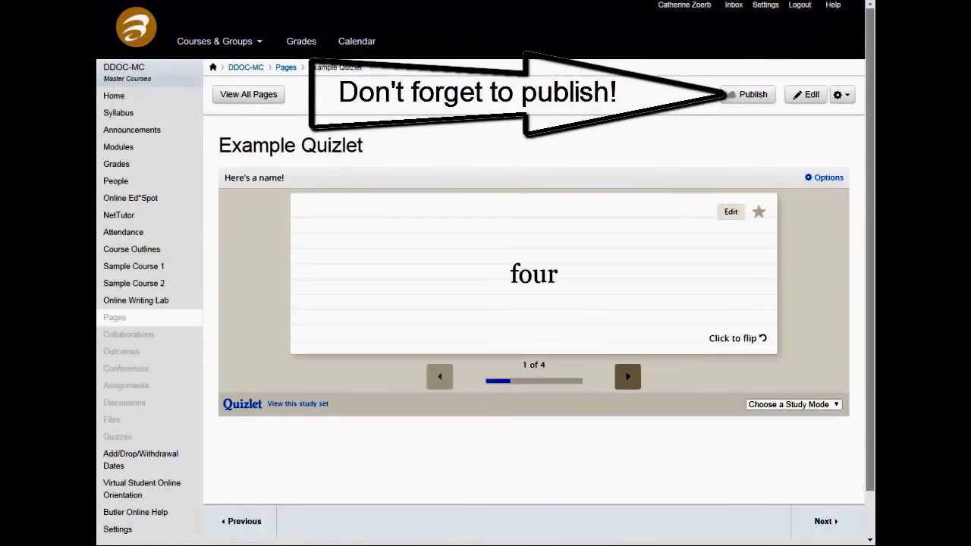